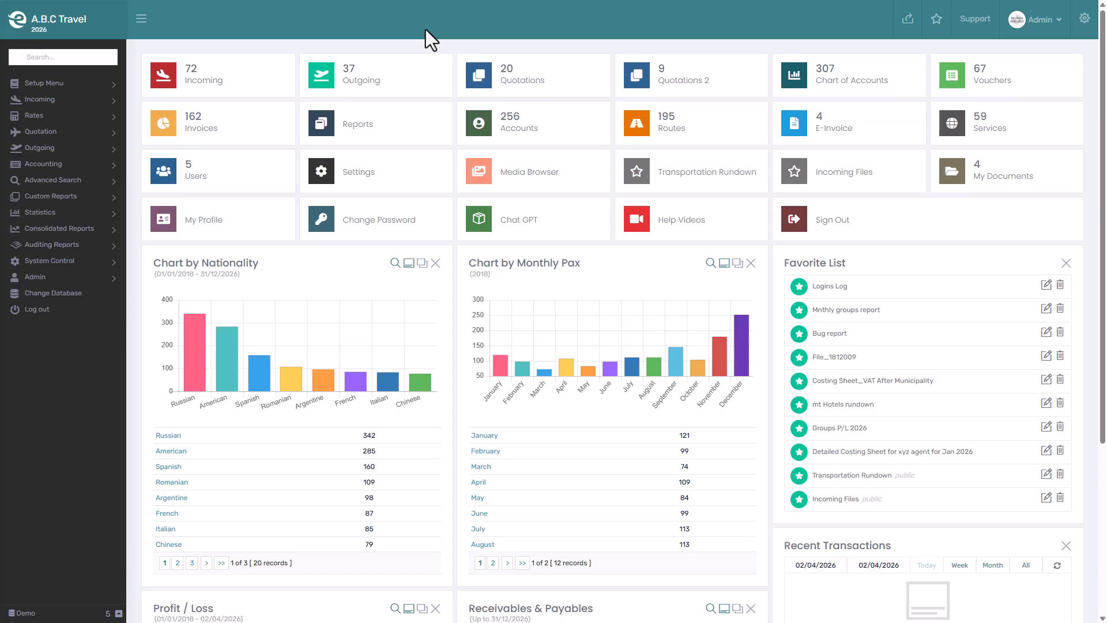
- Open the Transportation Plan page among the quotation defaults
click(41, 131)
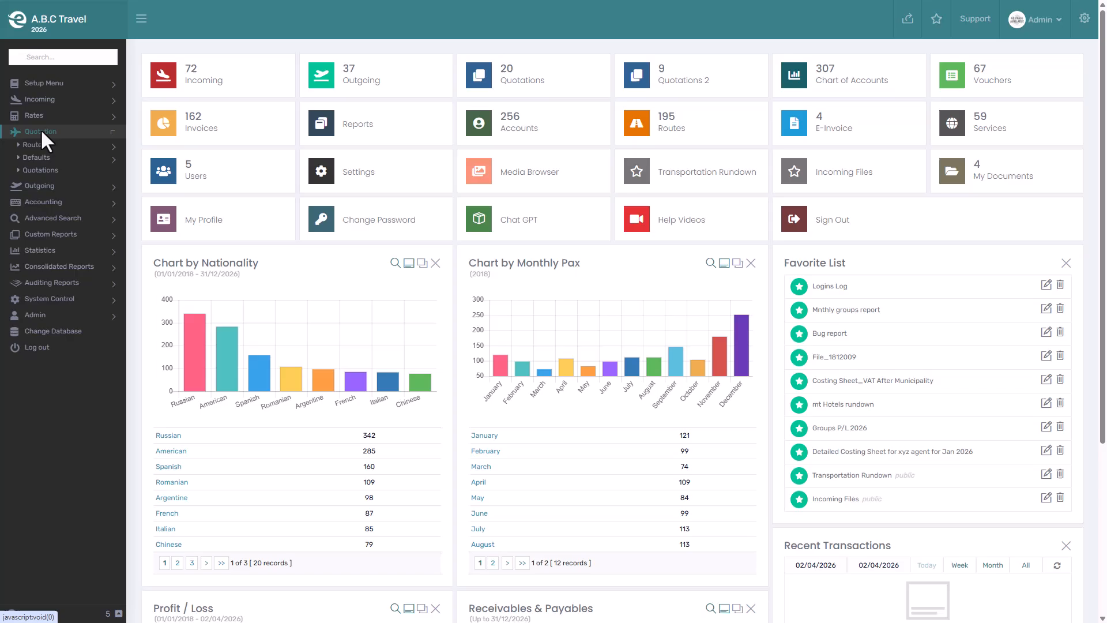
click(33, 161)
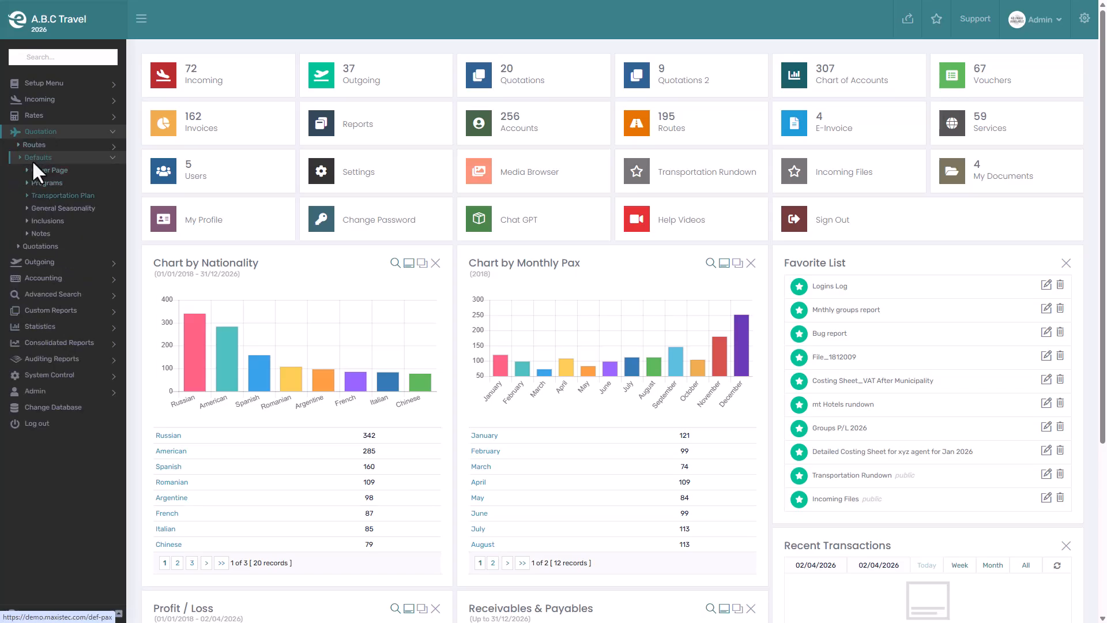
click(56, 194)
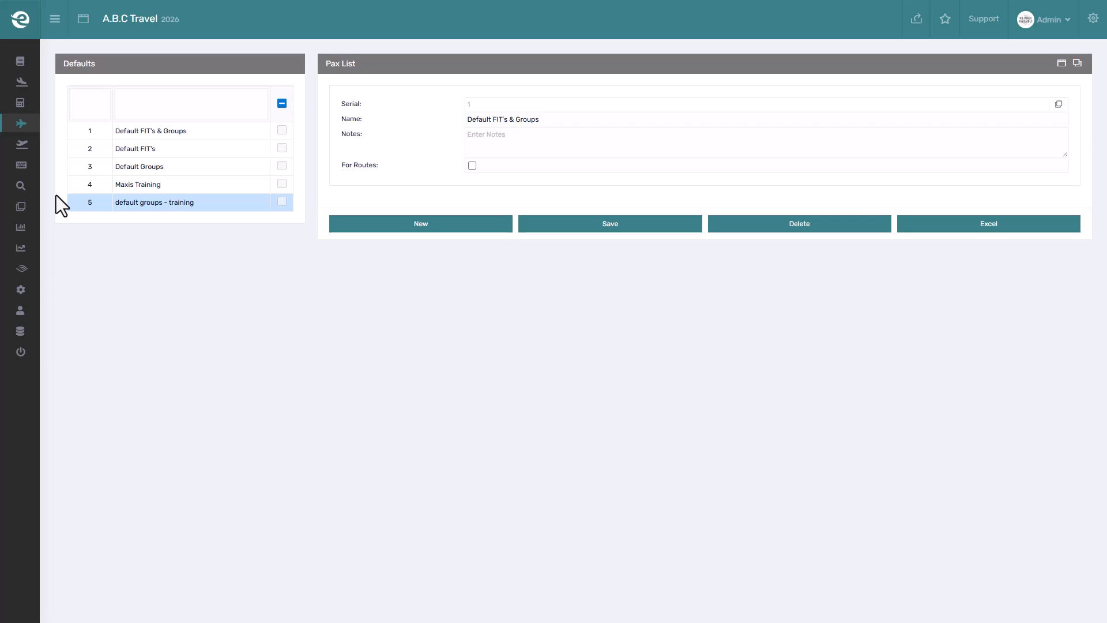
- Open the existing Default FIT's plan and examine its pax rows, including the editable fields of the first row
click(174, 107)
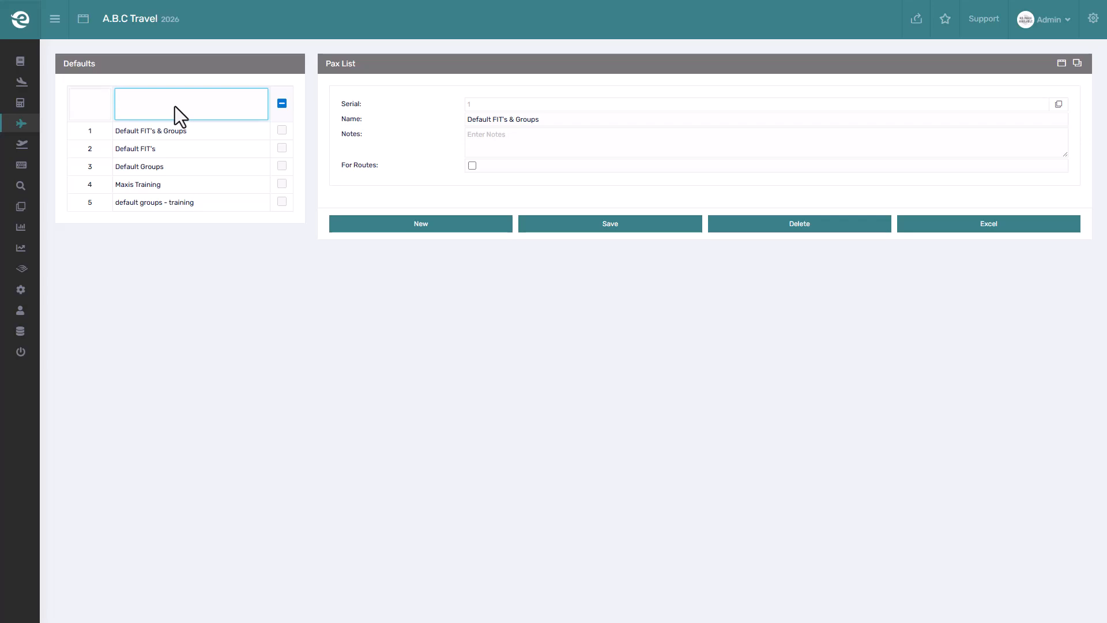
click(168, 150)
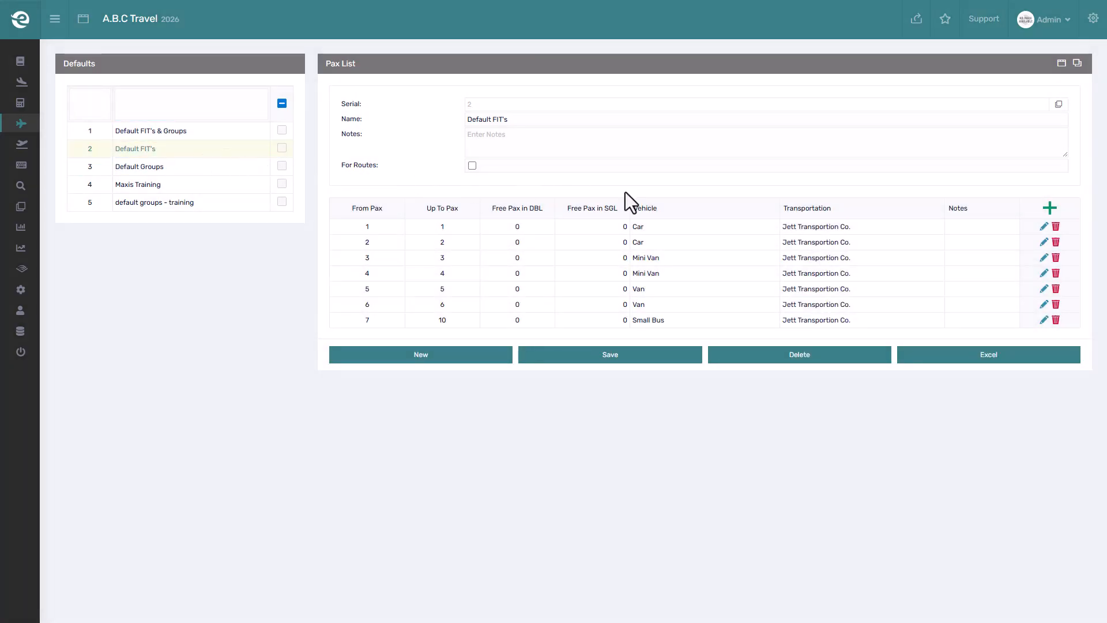
click(1044, 227)
click(1045, 236)
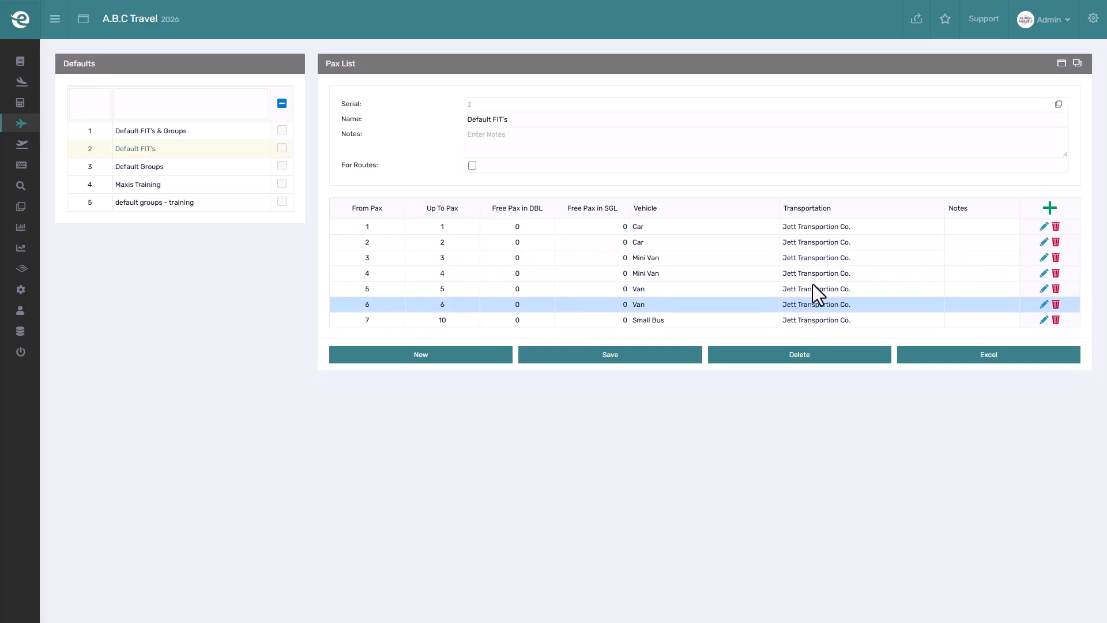
- Create and save a new transportation plan named "Default Adventure Groups" and enable its For Routes option
click(483, 352)
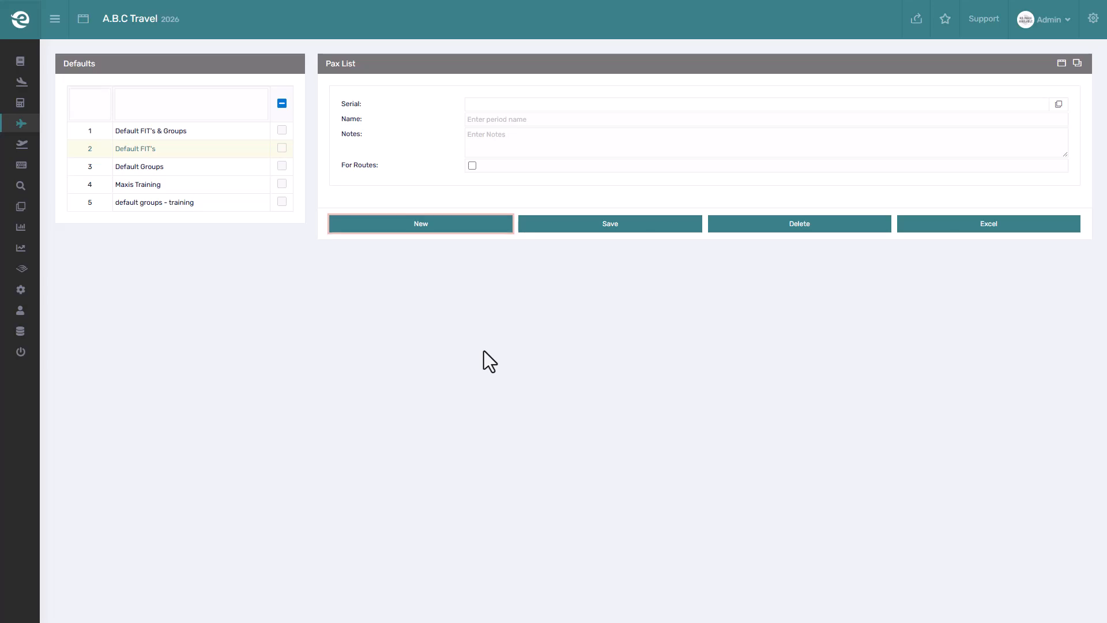
click(480, 120)
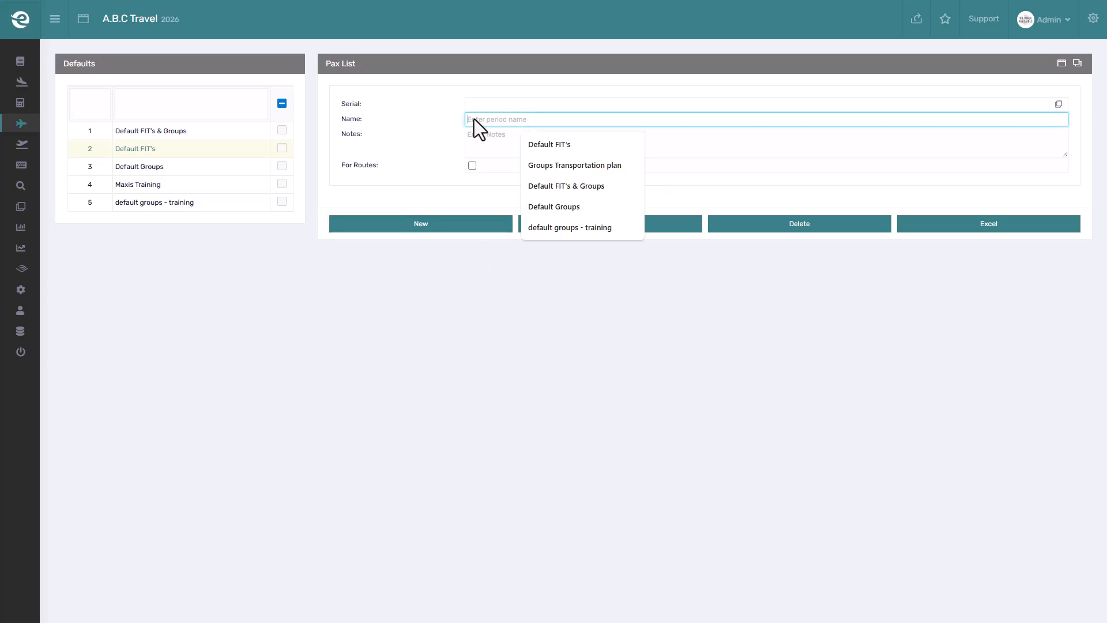
text(Default Adventure Groups)
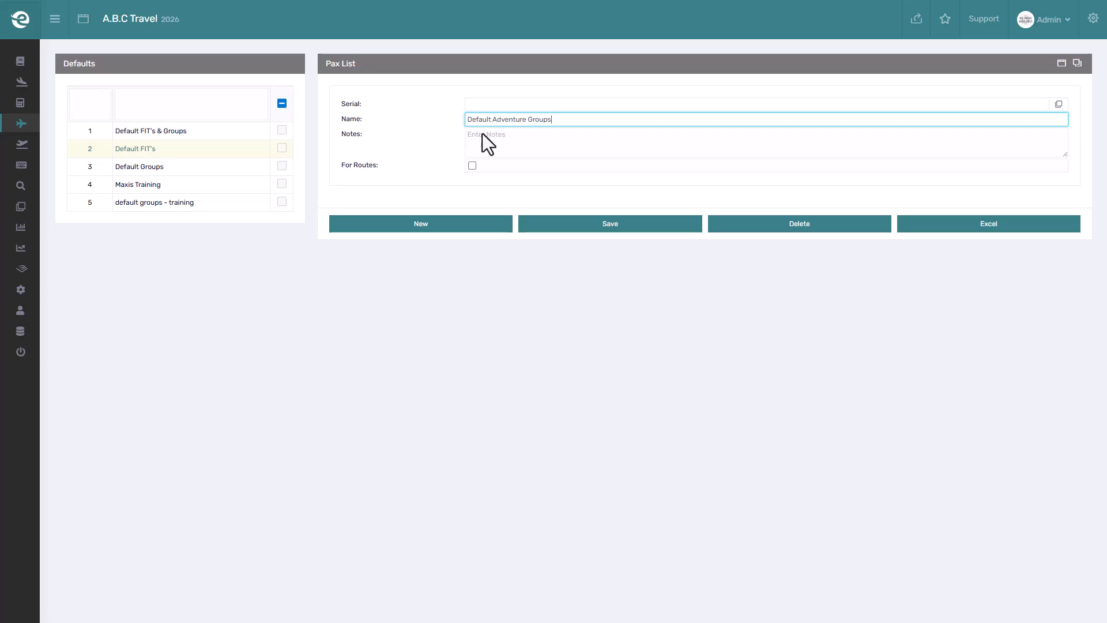
click(484, 135)
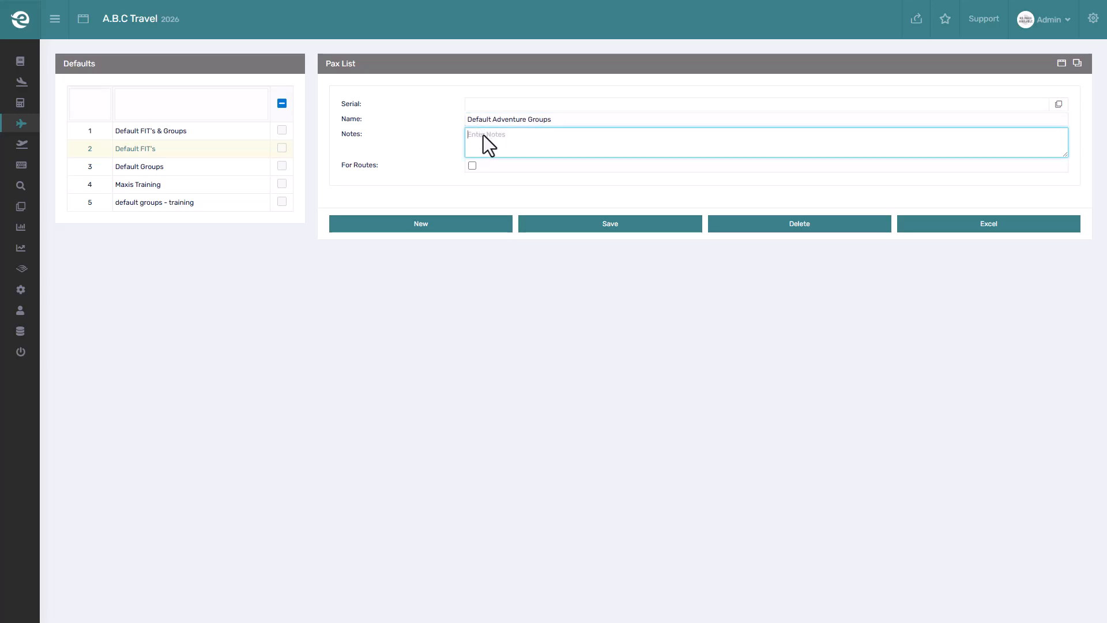
click(548, 221)
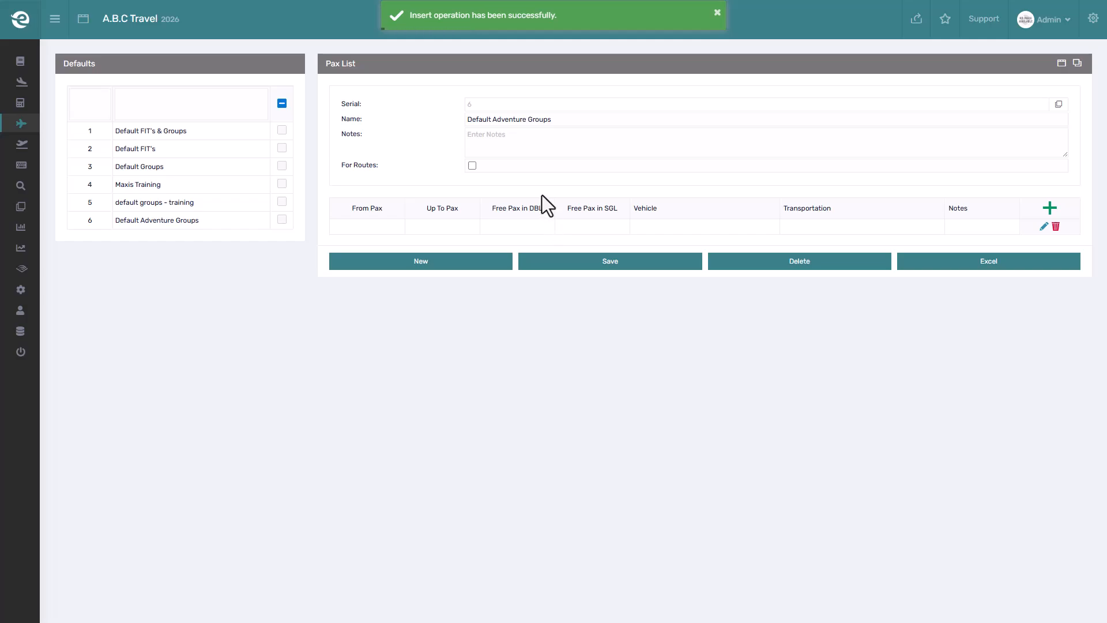
click(524, 105)
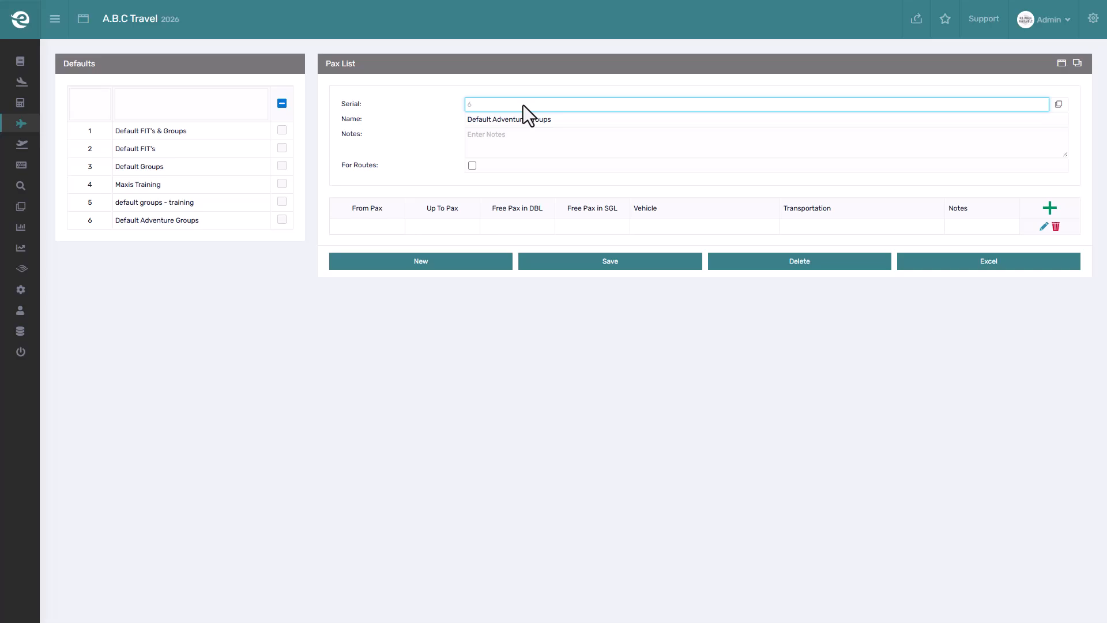
click(473, 166)
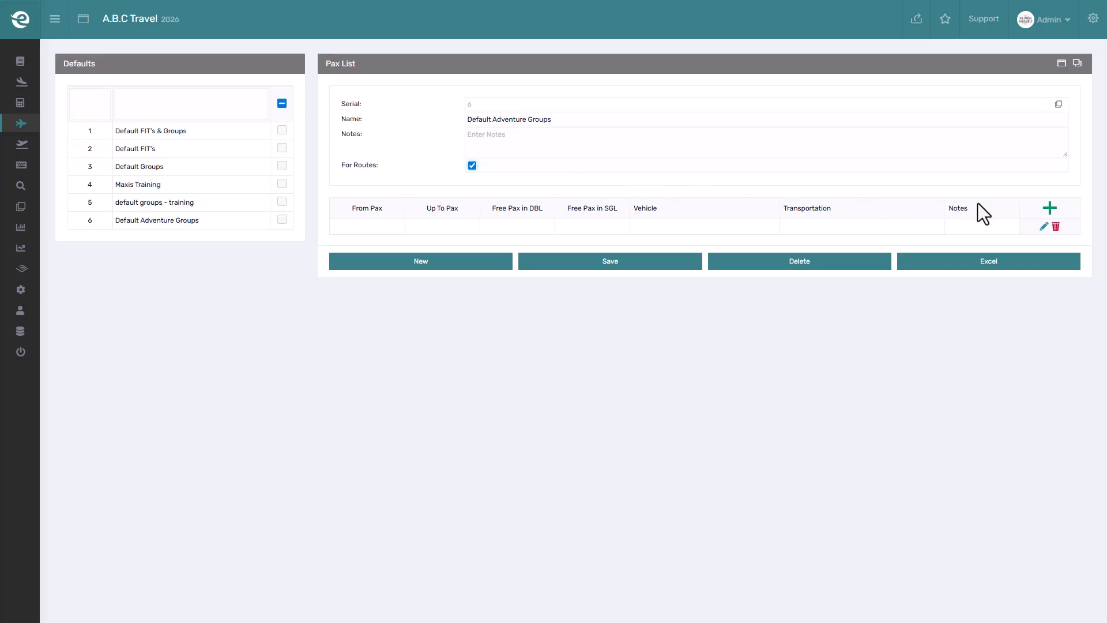
- Add and save a pax row from 01 up to 01 pax with vehicle Car and transportation Hertz Rent a Car
click(1049, 208)
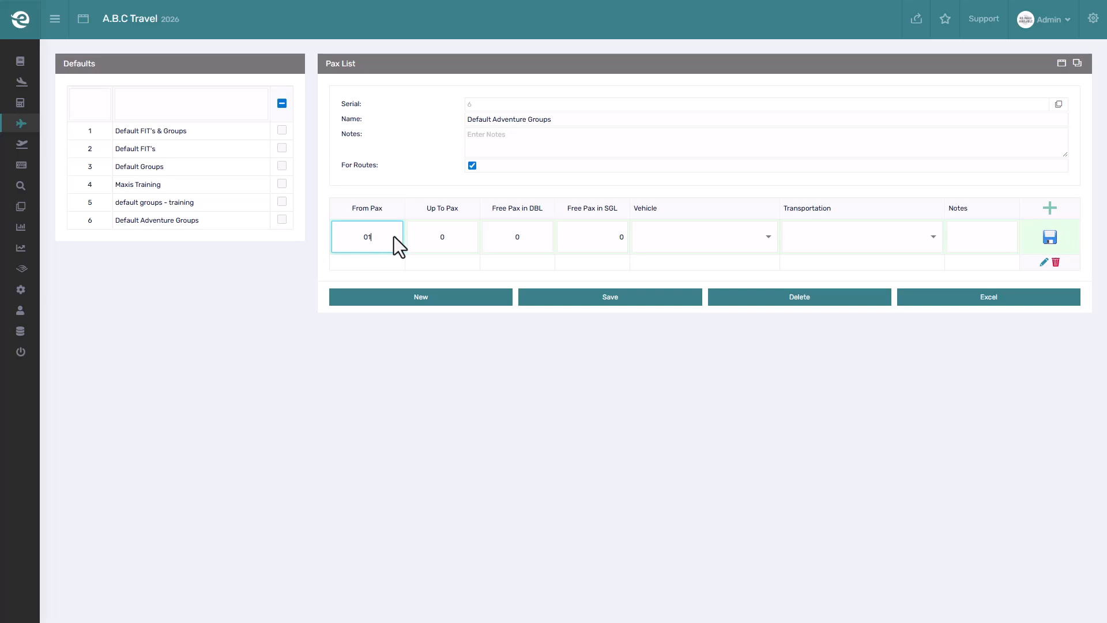
click(452, 238)
click(530, 236)
click(605, 236)
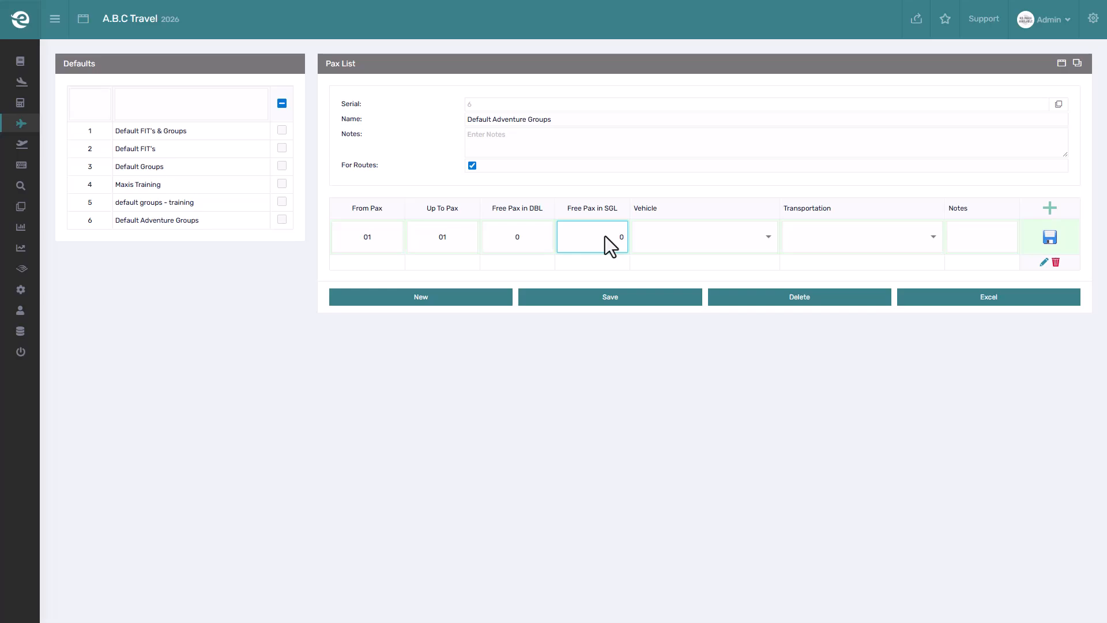
click(771, 240)
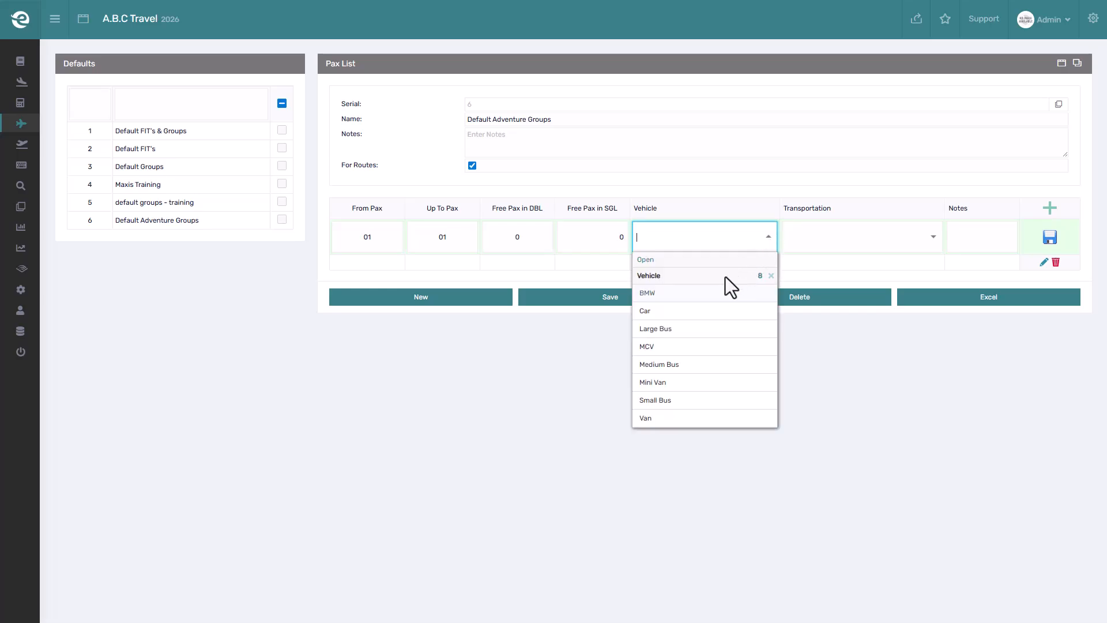
click(684, 312)
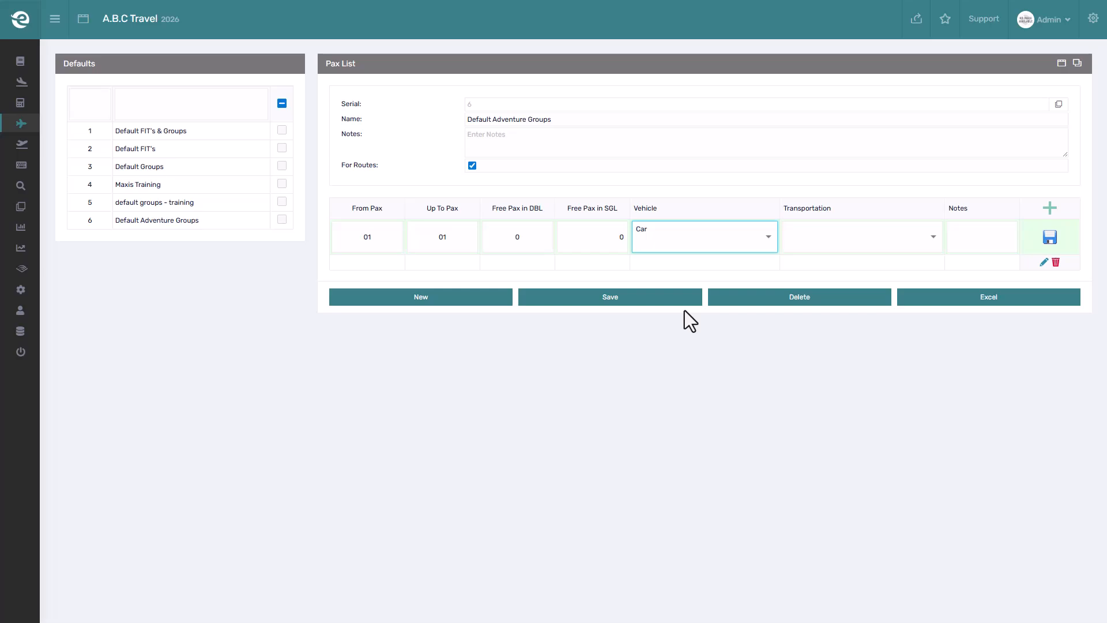
click(844, 243)
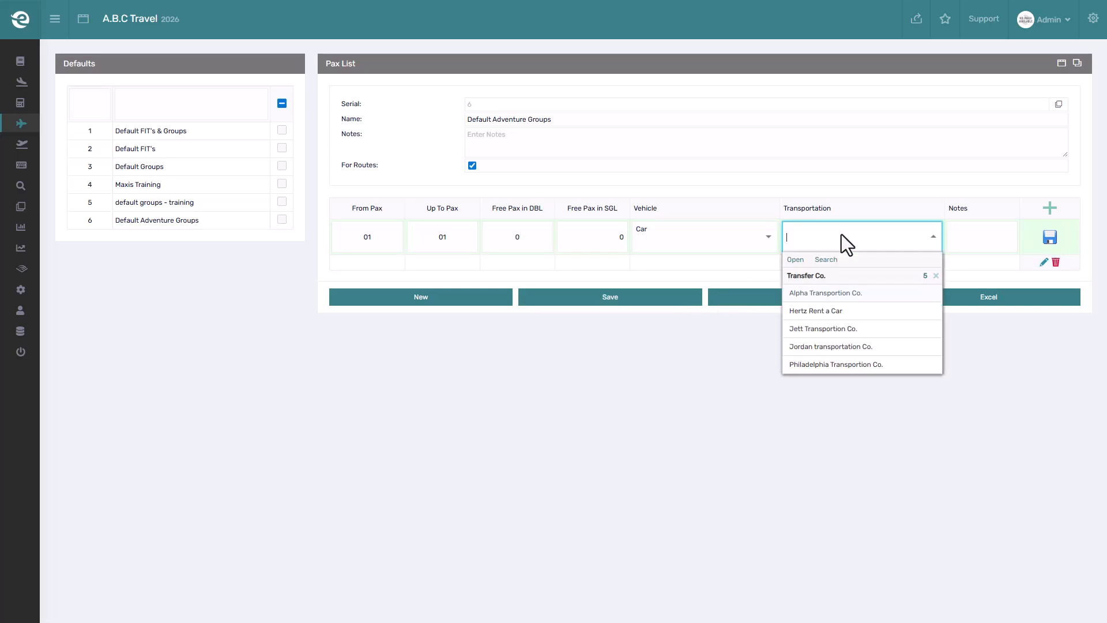
click(823, 309)
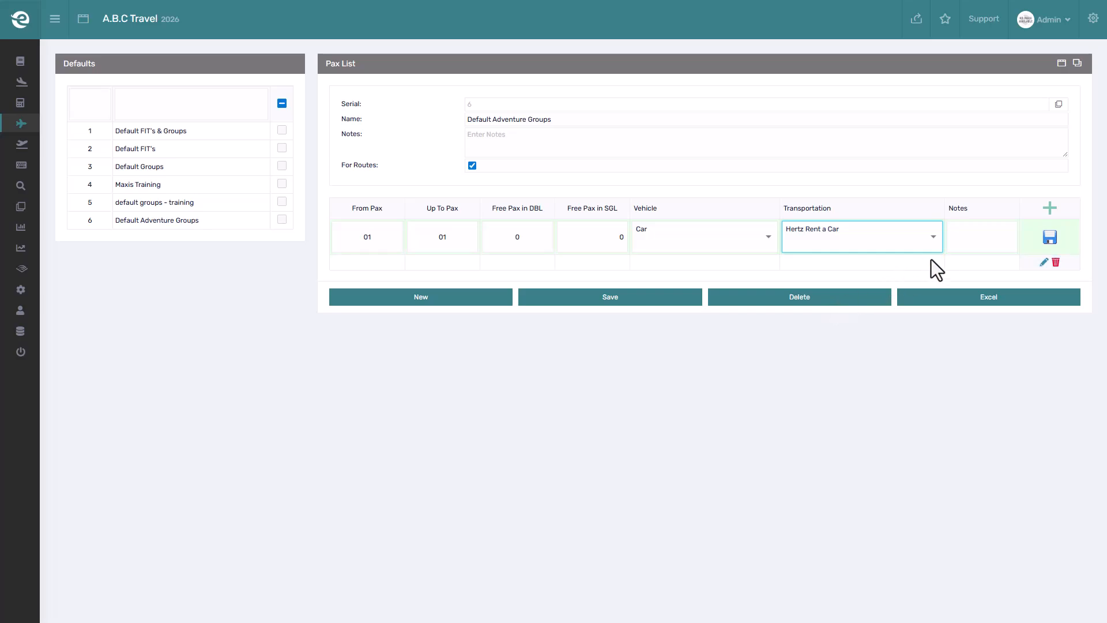
click(988, 249)
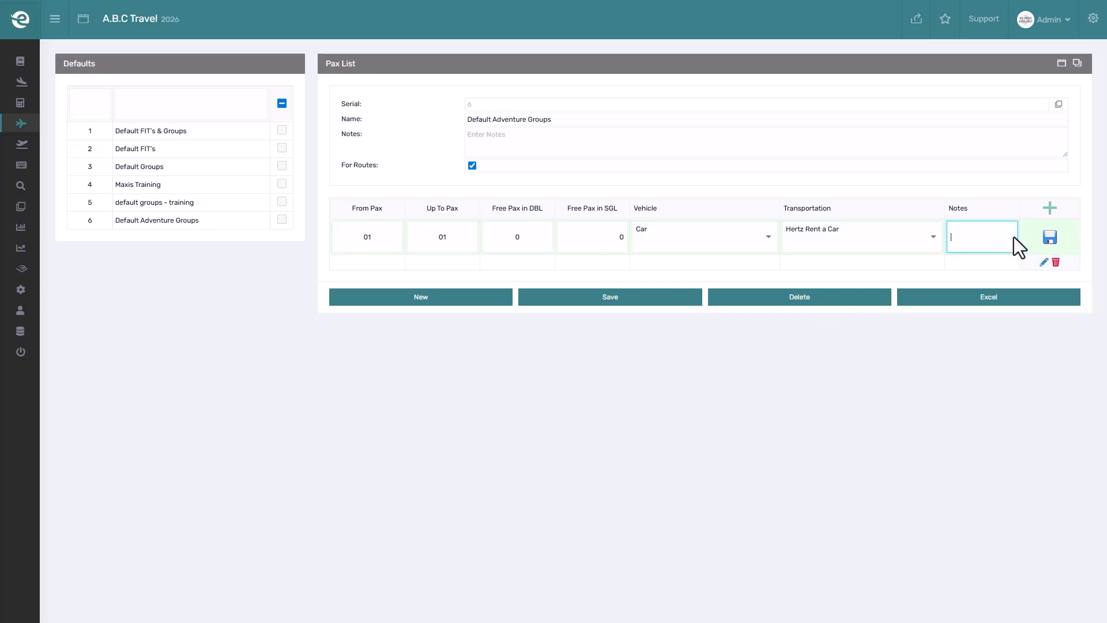
click(1047, 238)
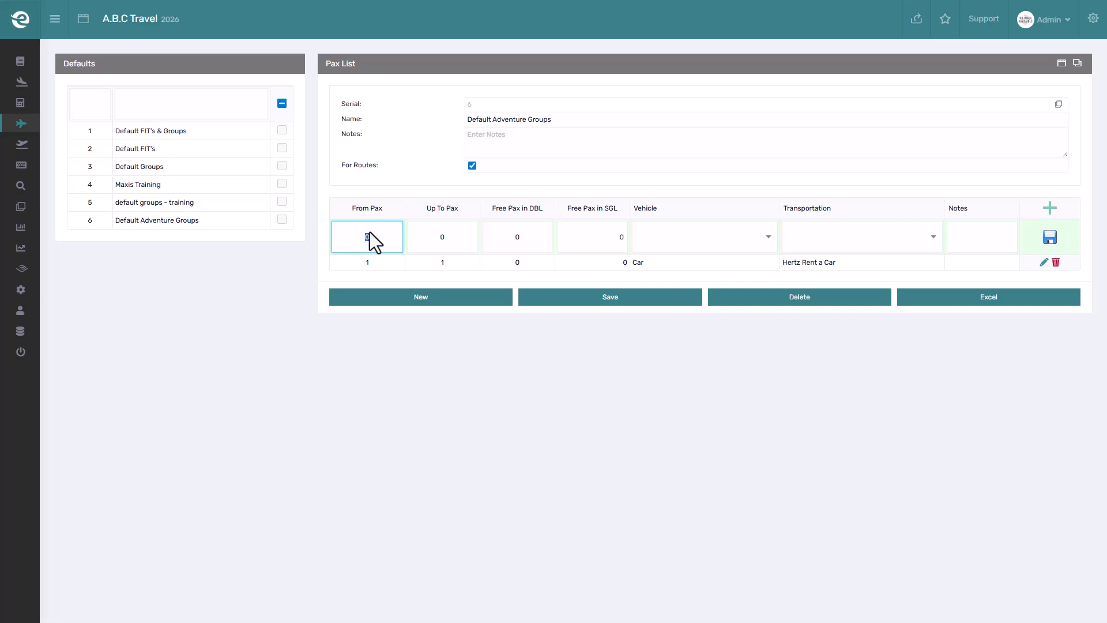
- Add and save a row for 15 to 20 pax with 1 free pax in DBL, Medium Bus and Jordan transportation Co
key(Tab)
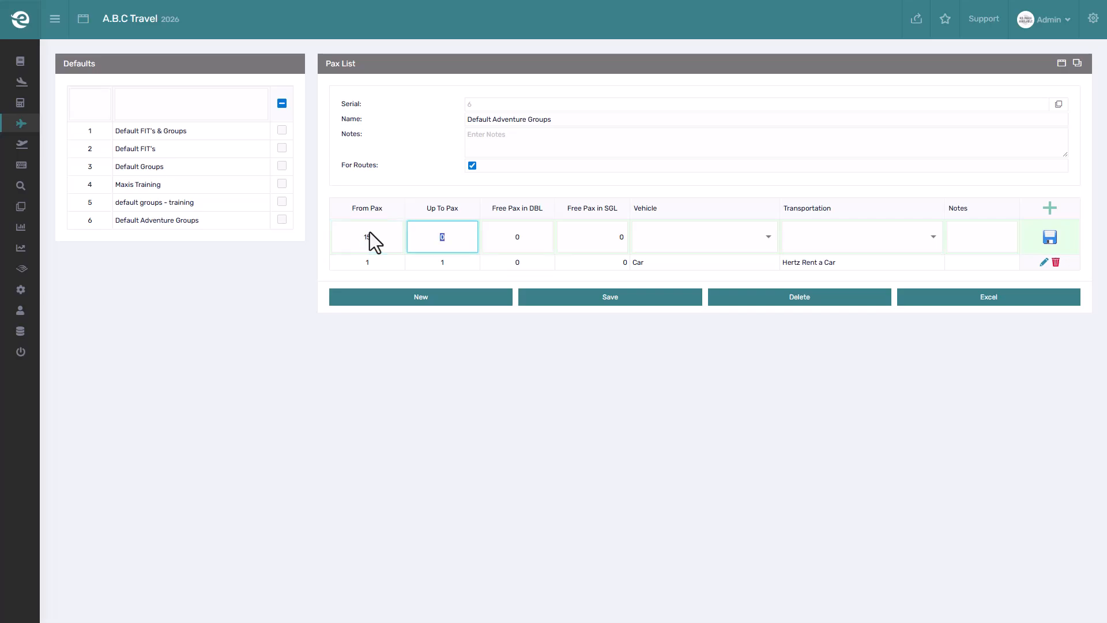
text(20)
key(Tab)
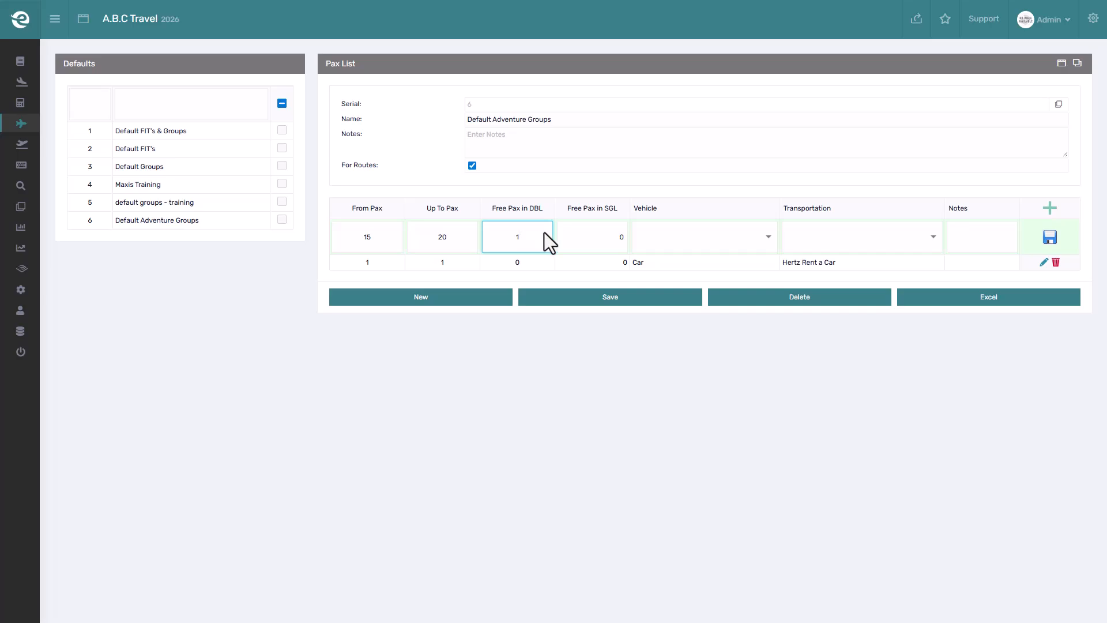
click(699, 235)
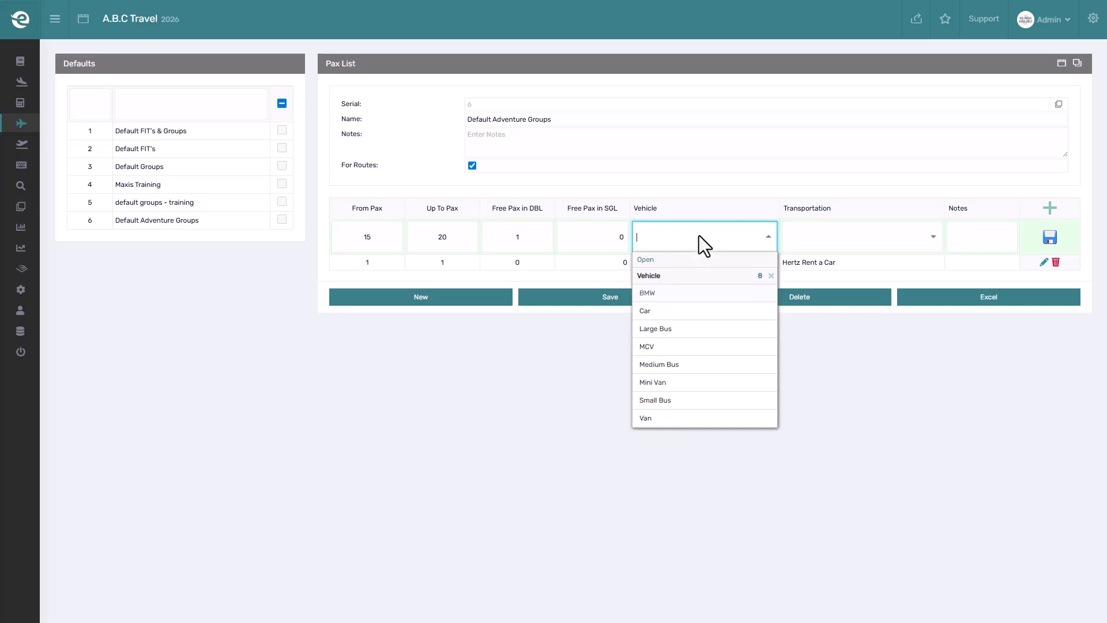
click(669, 363)
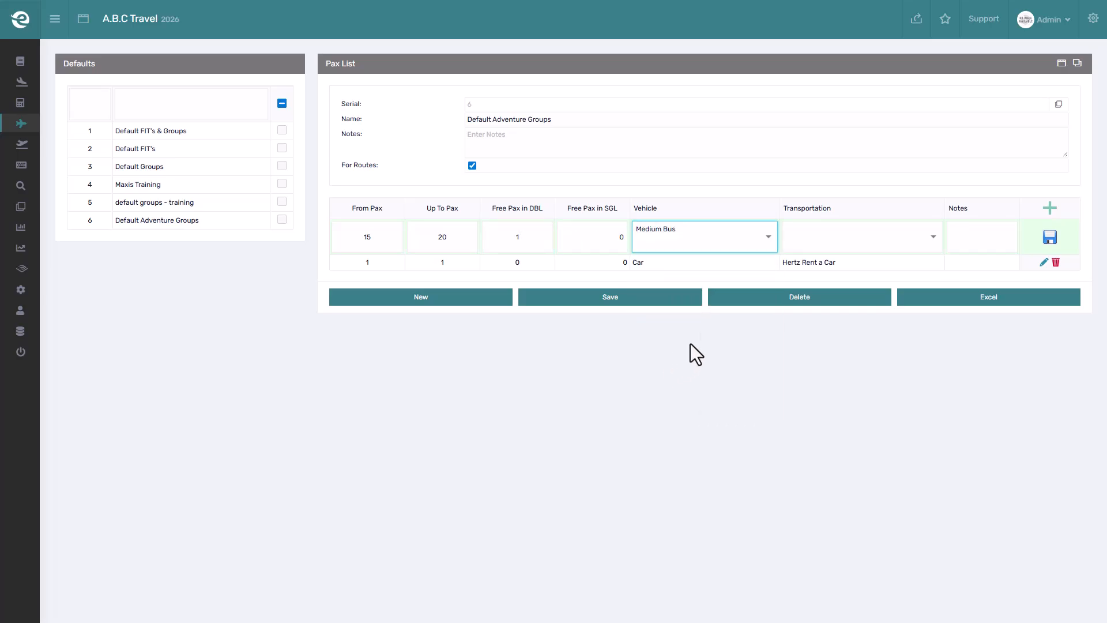
click(837, 240)
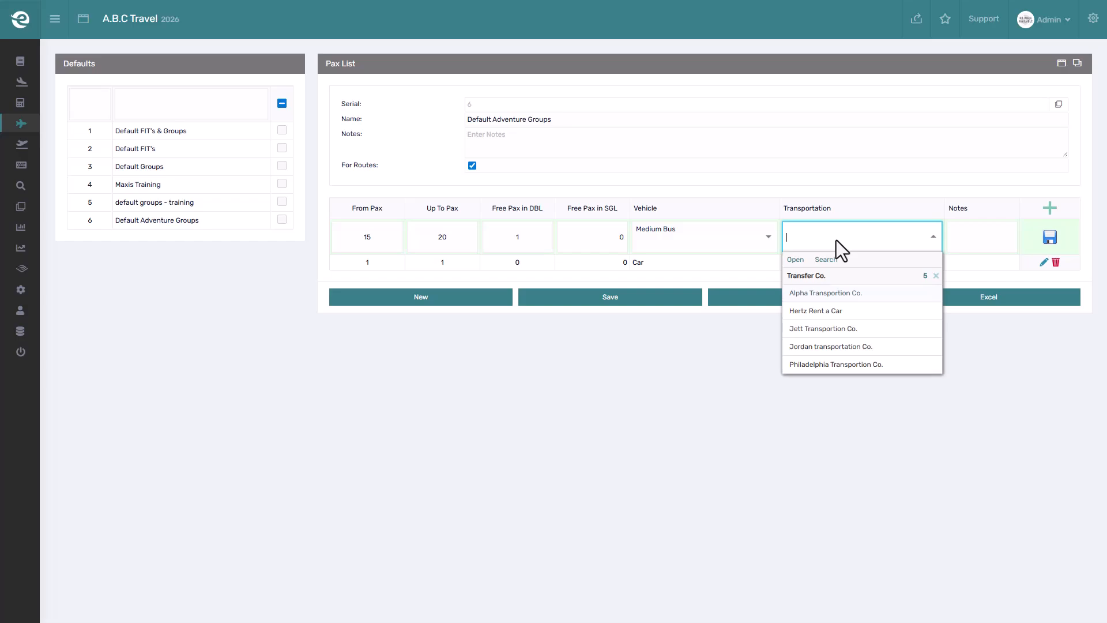
click(830, 344)
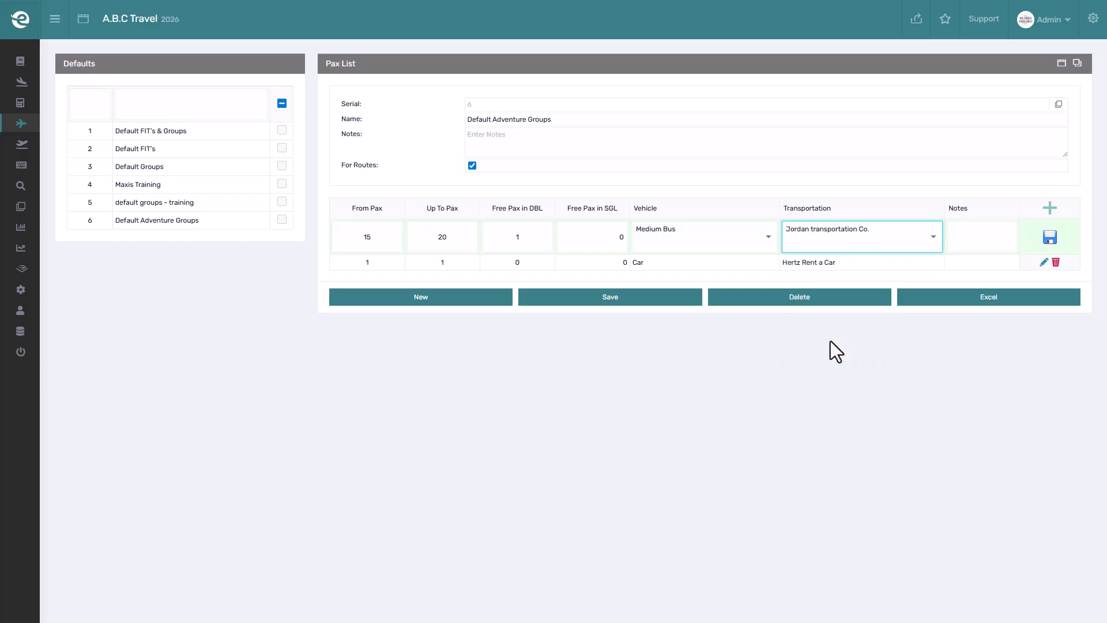
click(1050, 237)
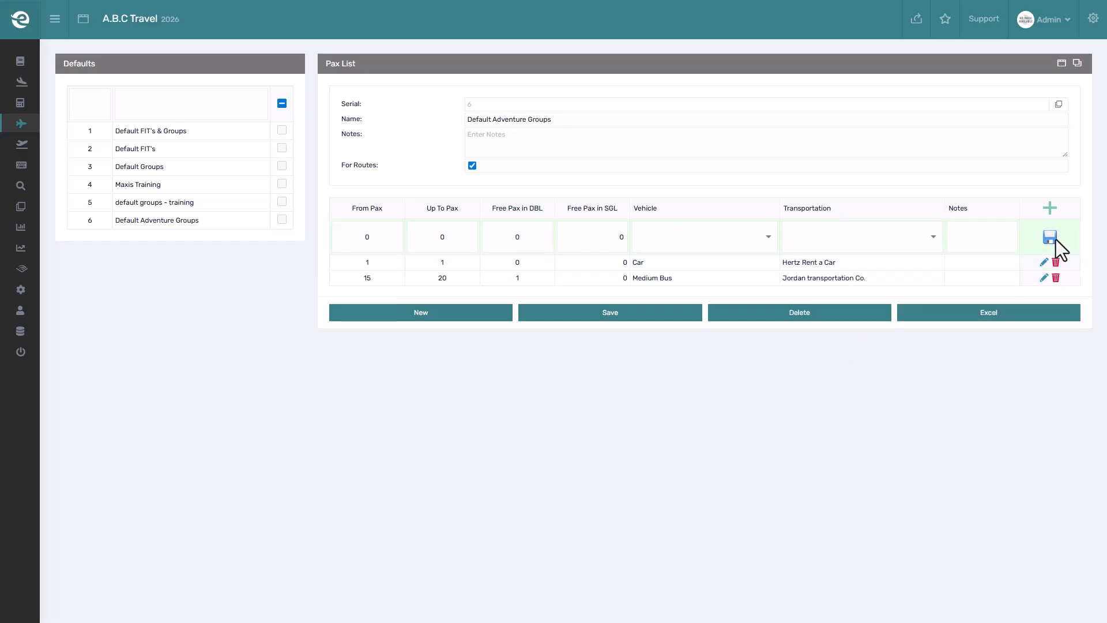
click(1049, 210)
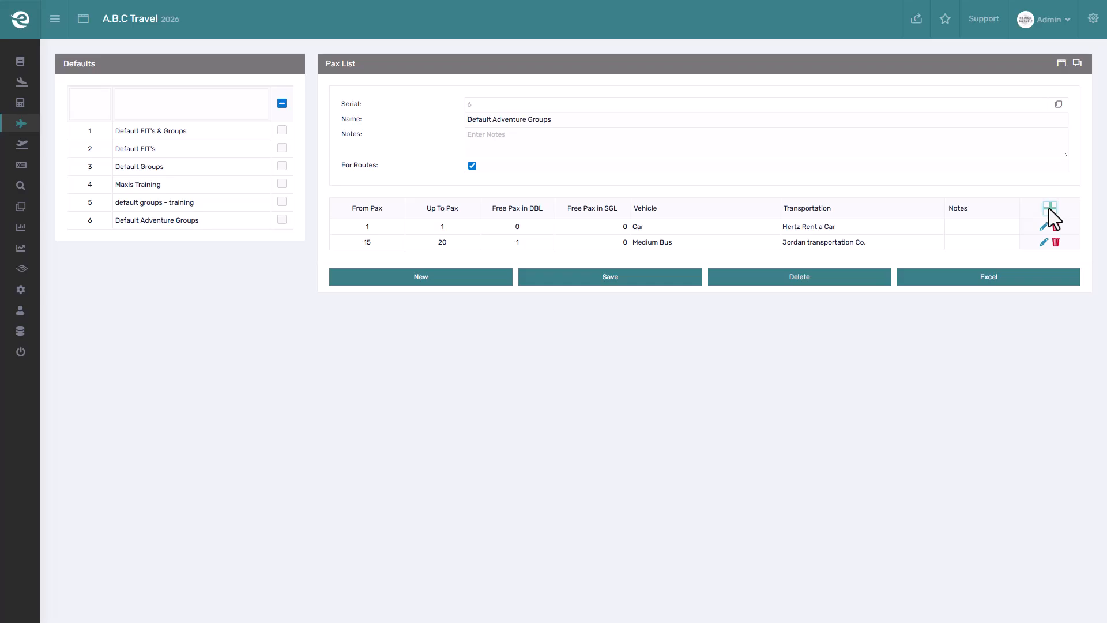